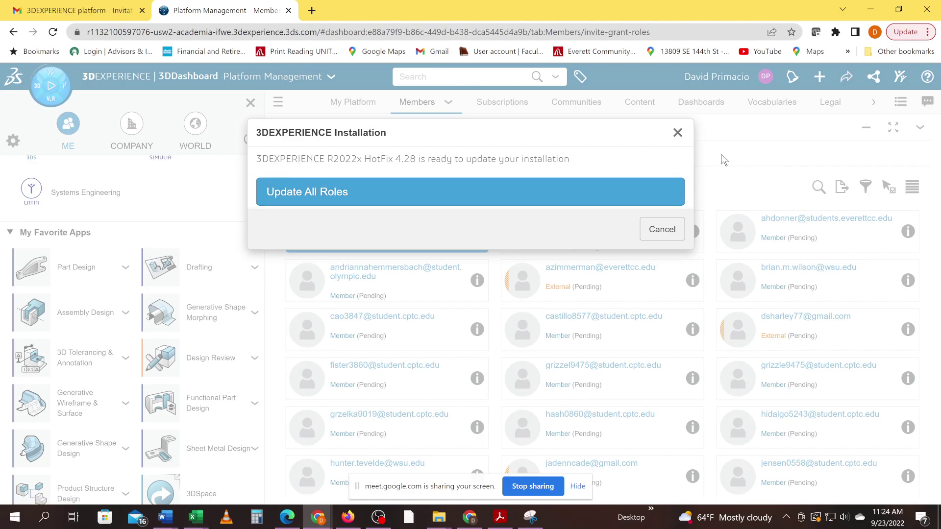
Dismiss the 3DEXPERIENCE R2022x installation update prompt in Platform Management
{"action": "left_click", "coordinate": [678, 133]}
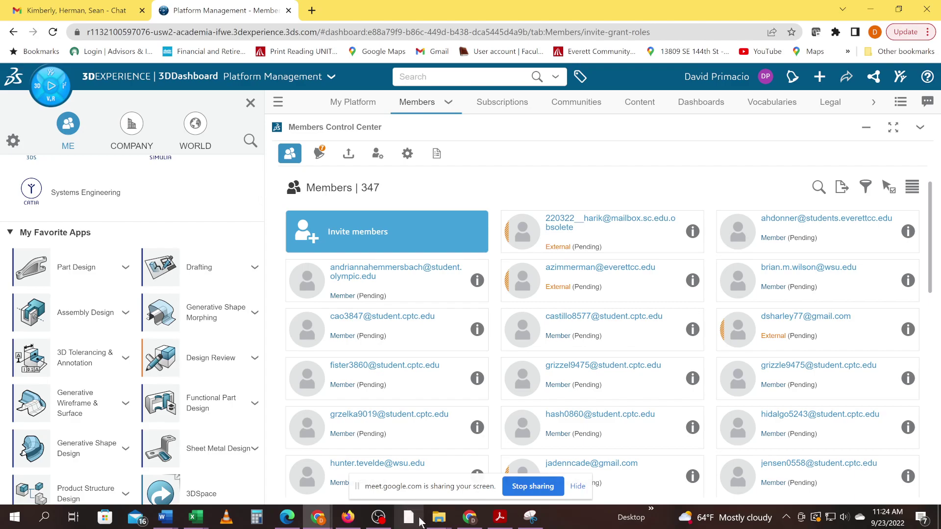
Search Windows for 'add or remove' to find Add or remove programs
{"action": "left_click", "coordinate": [45, 518]}
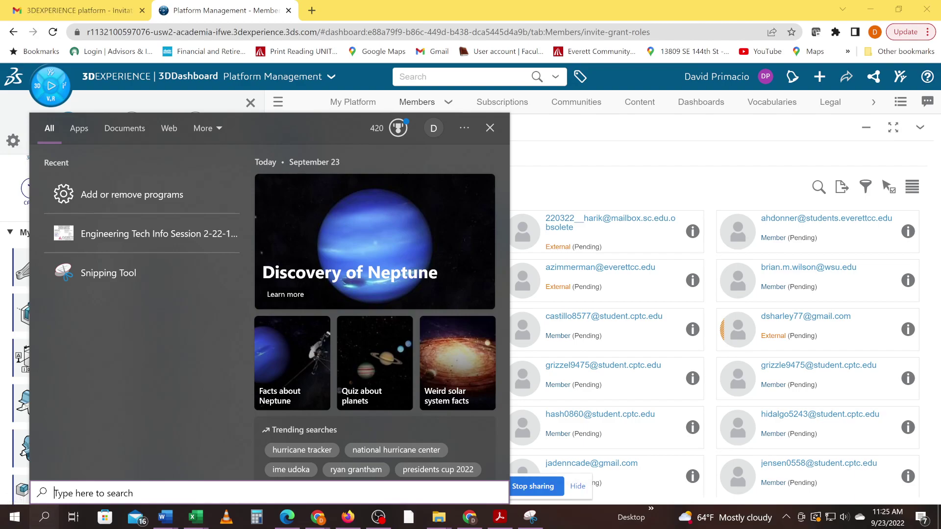
{"action": "type", "text": "add or"}
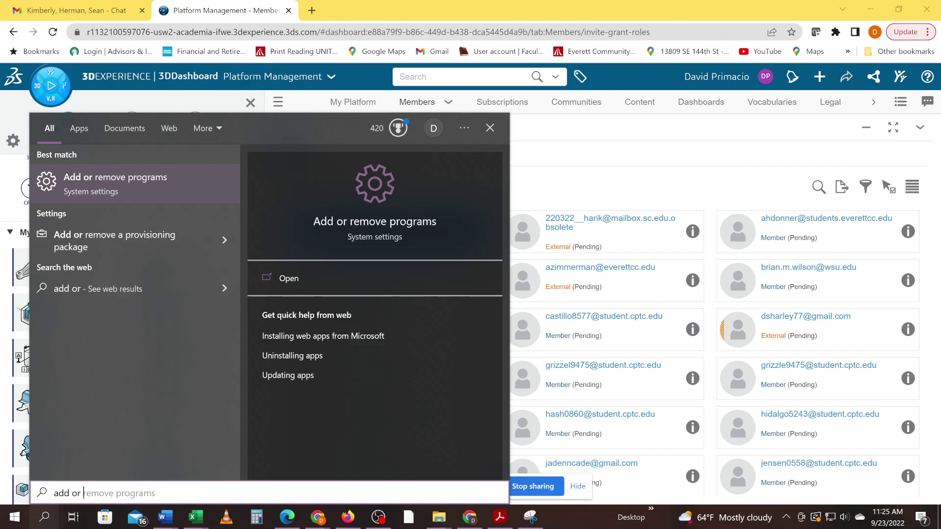
{"action": "type", "text": " remove"}
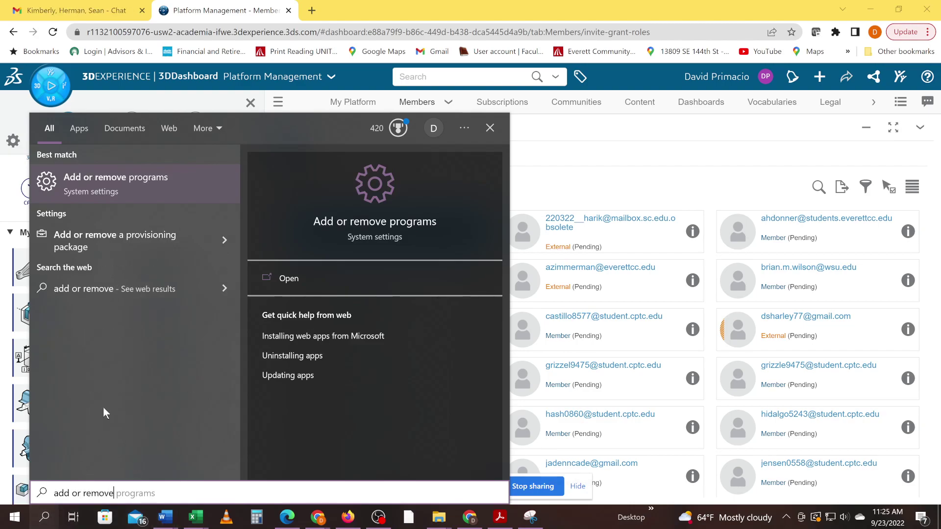
Open Apps & features, search settings for 'dassault systems' (no results), then clear the query
{"action": "left_click", "coordinate": [117, 181]}
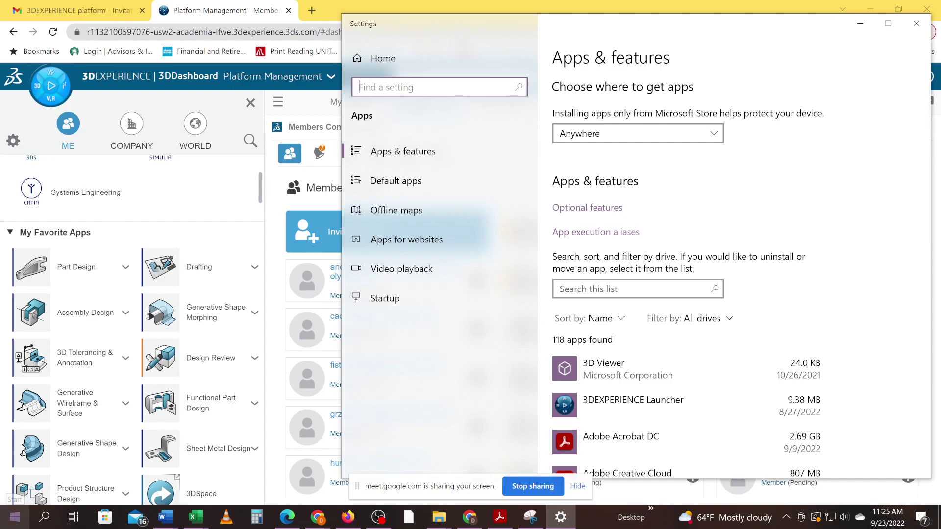
{"action": "type", "text": "da"}
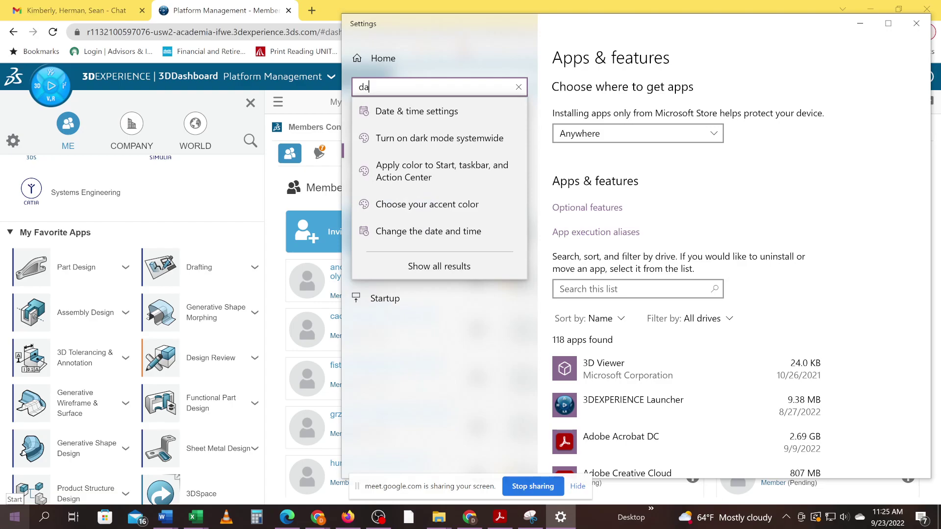
{"action": "type", "text": "ssault"}
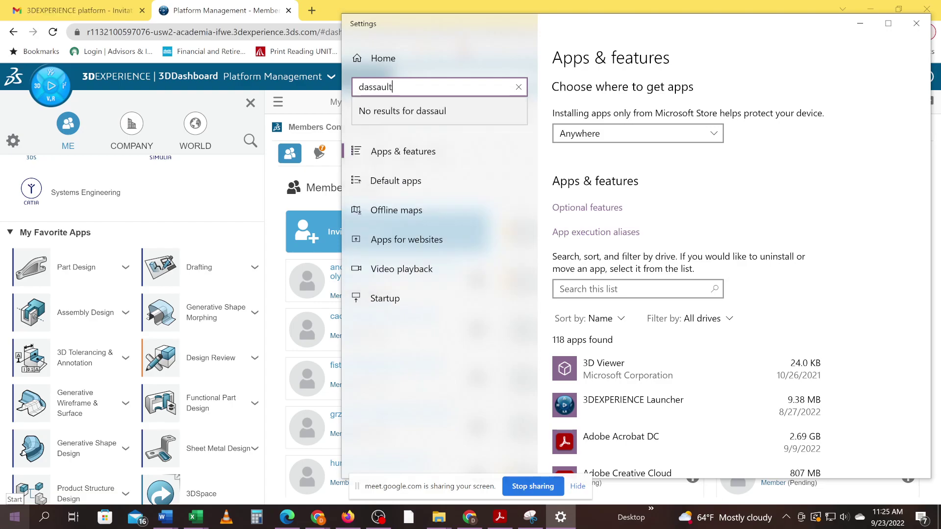
{"action": "key", "text": "BackSpace"}
{"action": "key", "text": "BackSpace"}
{"action": "key", "text": "BackSpace"}
{"action": "key", "text": "BackSpace"}
{"action": "type", "text": "ula"}
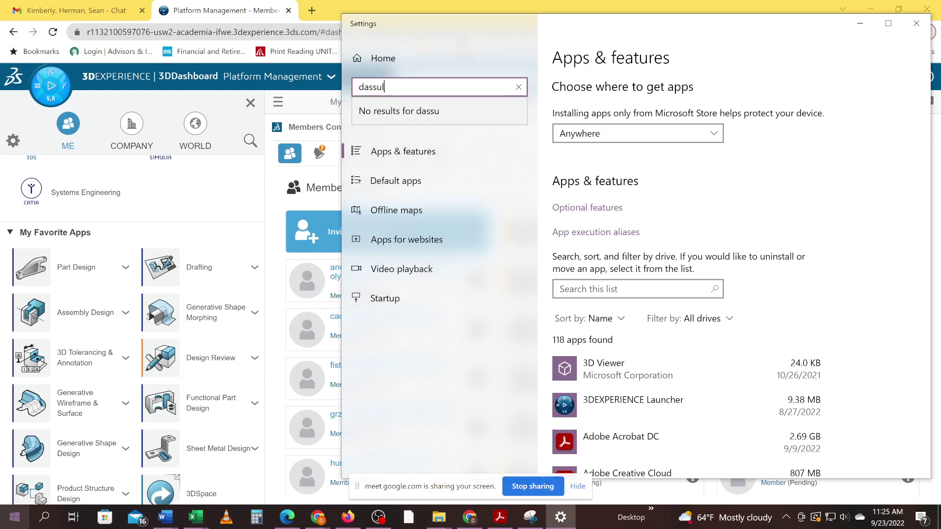
{"action": "key", "text": "BackSpace"}
{"action": "key", "text": "BackSpace"}
{"action": "key", "text": "BackSpace"}
{"action": "type", "text": "assualt s"}
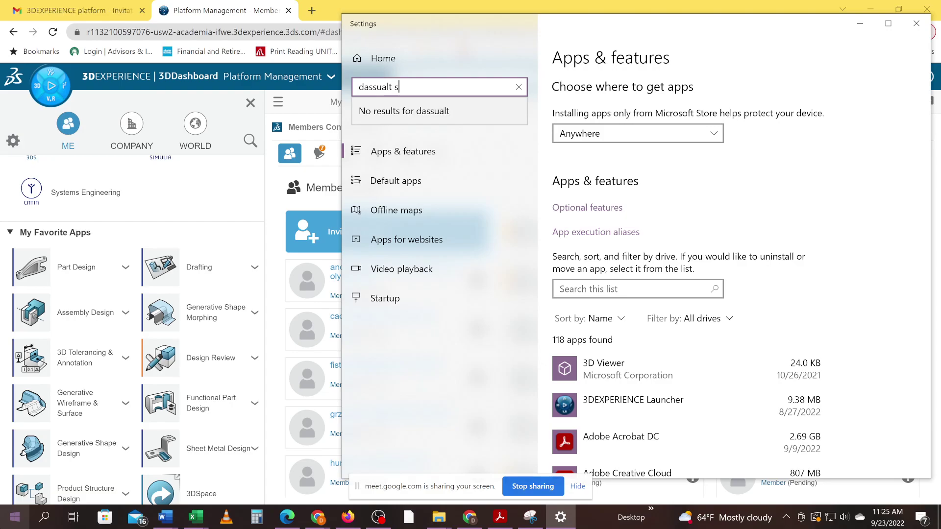
{"action": "type", "text": "ystems"}
{"action": "key", "text": "Return"}
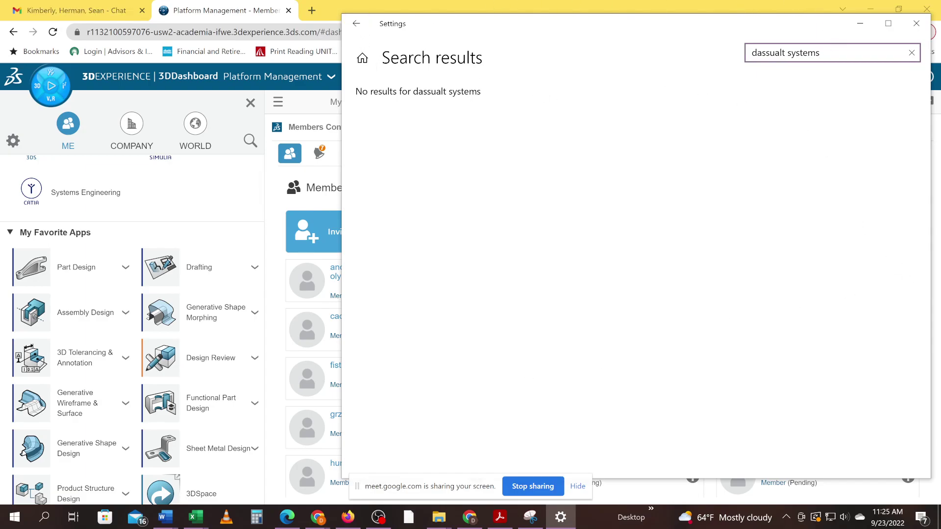
{"action": "left_click_drag", "start_coordinate": [833, 52], "coordinate": [607, 73]}
{"action": "key", "text": "BackSpace"}
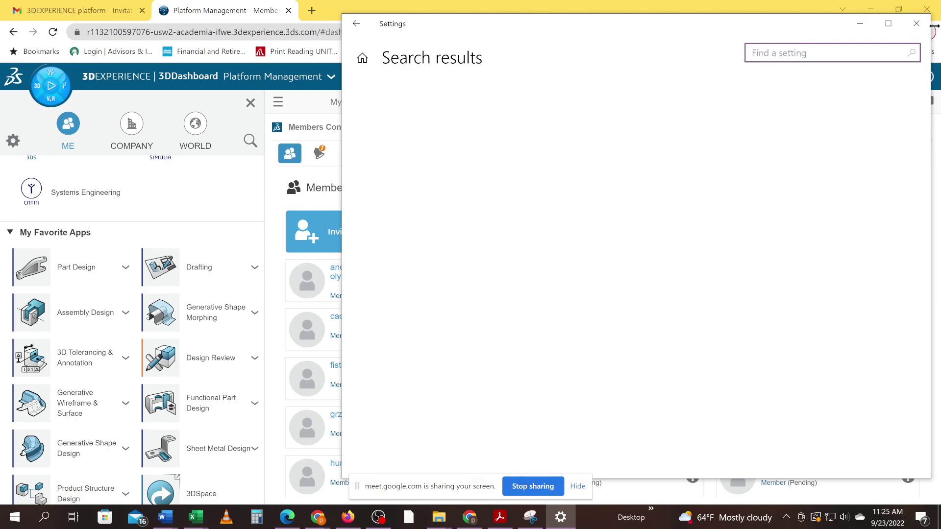
Back in Apps & features, start uninstalling Dassault Systemes Cloud 3DEXPERIENCE R2022x
{"action": "left_click", "coordinate": [356, 23]}
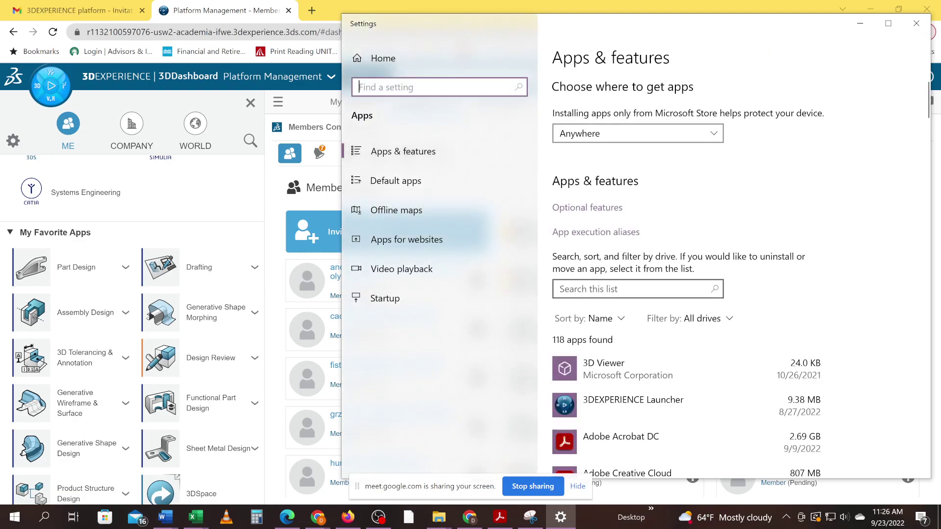
{"action": "scroll", "coordinate": [897, 117], "scroll_direction": "down", "scroll_amount": 10}
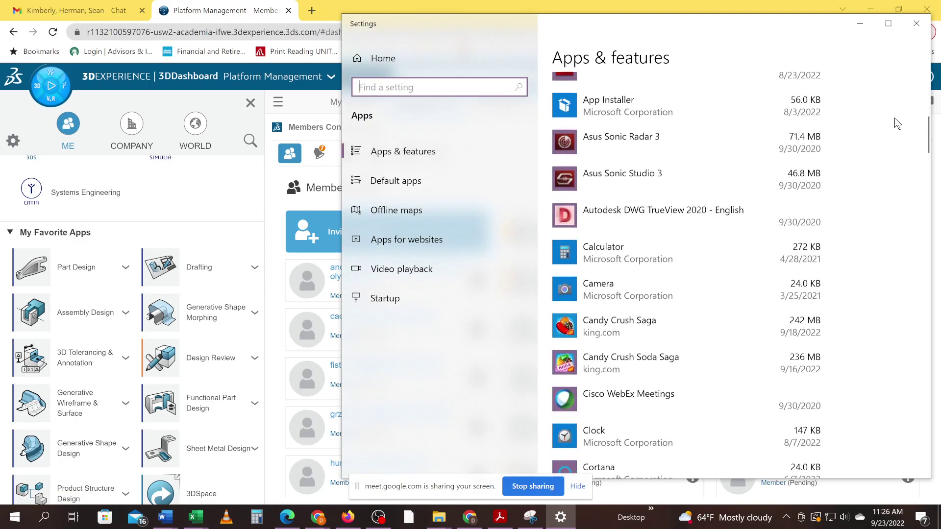
{"action": "scroll", "coordinate": [888, 123], "scroll_direction": "down", "scroll_amount": 3}
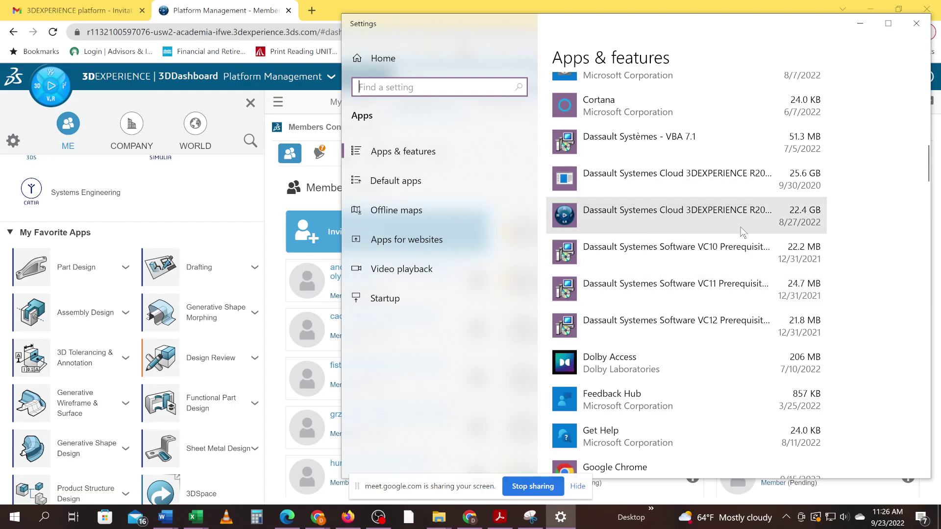
{"action": "left_click", "coordinate": [672, 220]}
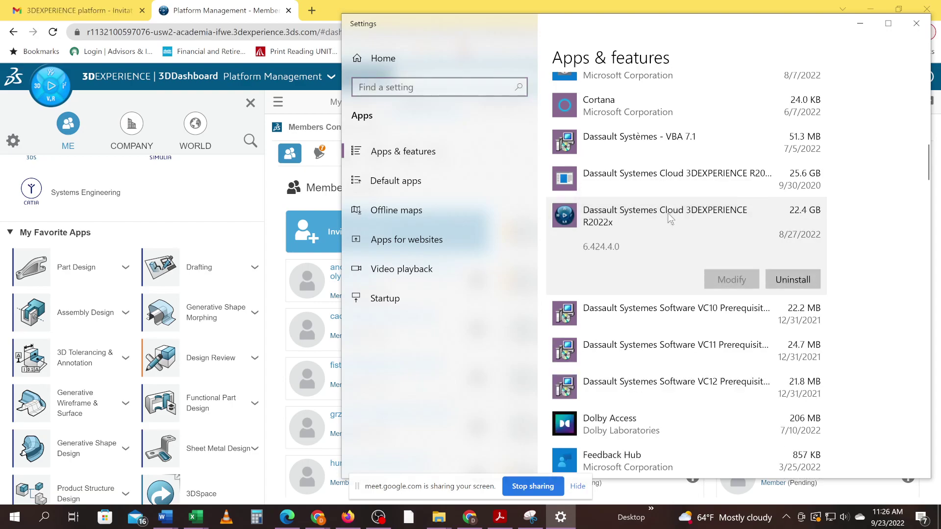
{"action": "left_click", "coordinate": [787, 284]}
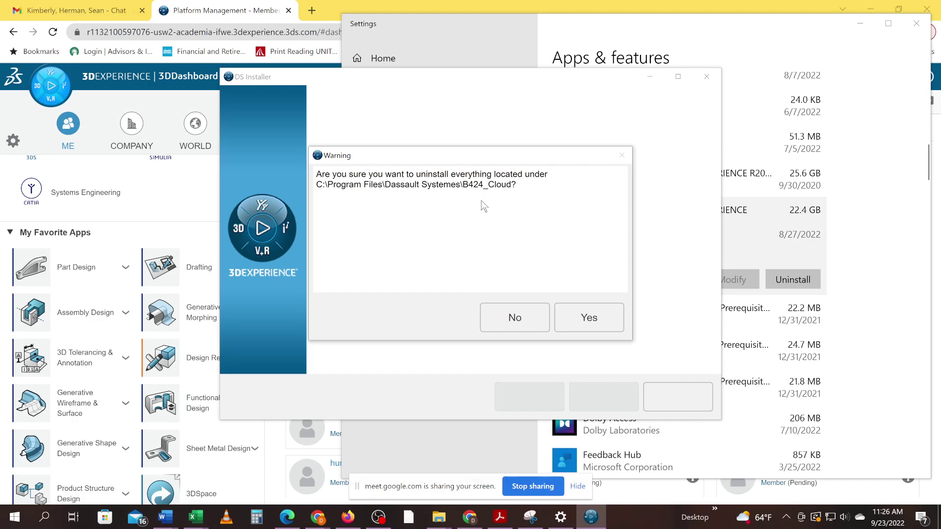
Confirm removing everything under C:\Program Files\Dassault Systemes\B424_Cloud
{"action": "left_click", "coordinate": [589, 323]}
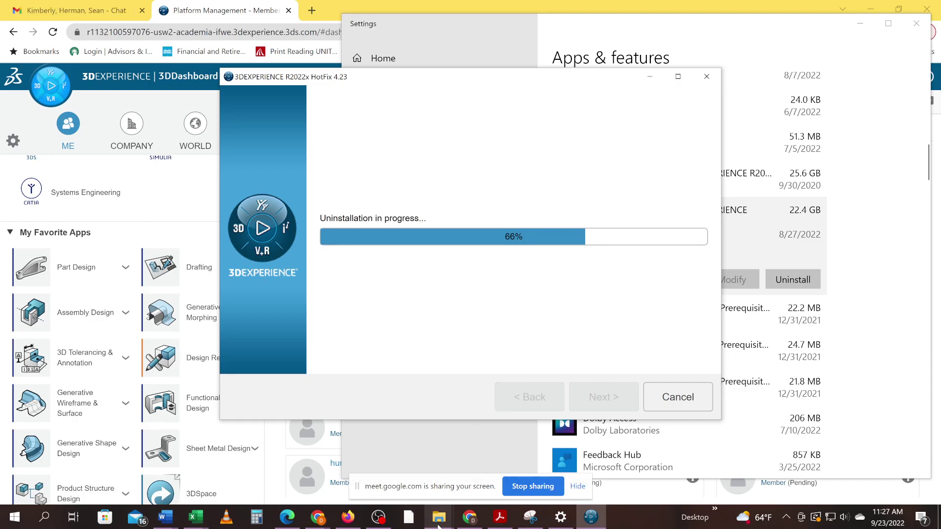
Browse File Explorer from Local Disk (C:) into Program Files > Dassault Systemes and back, then minimize it
{"action": "mouse_move", "coordinate": [439, 524]}
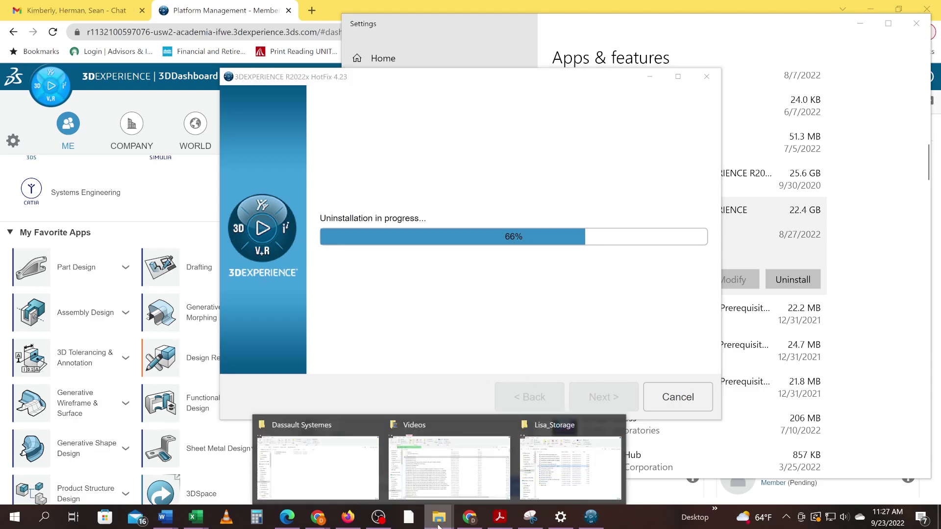
{"action": "left_click", "coordinate": [337, 444]}
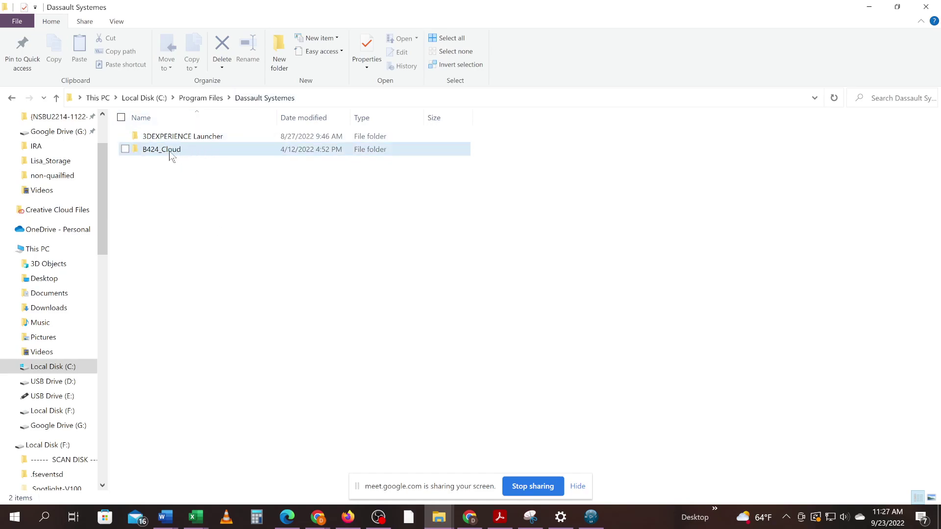
{"action": "left_click", "coordinate": [155, 98]}
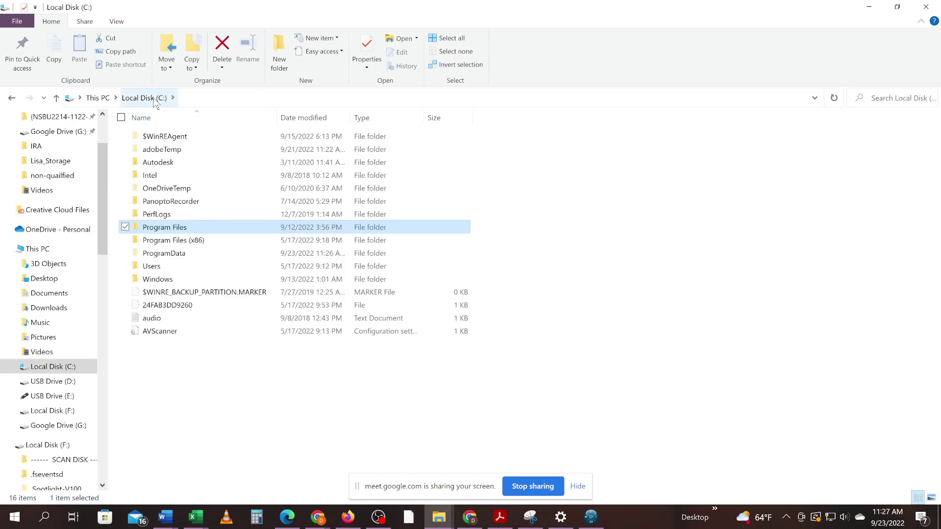
{"action": "double_click", "coordinate": [148, 231]}
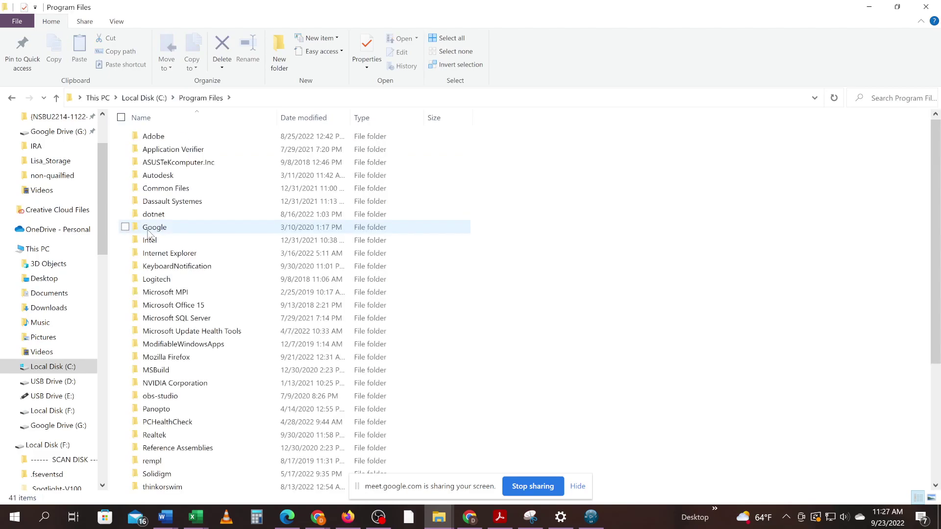
{"action": "left_click", "coordinate": [175, 205]}
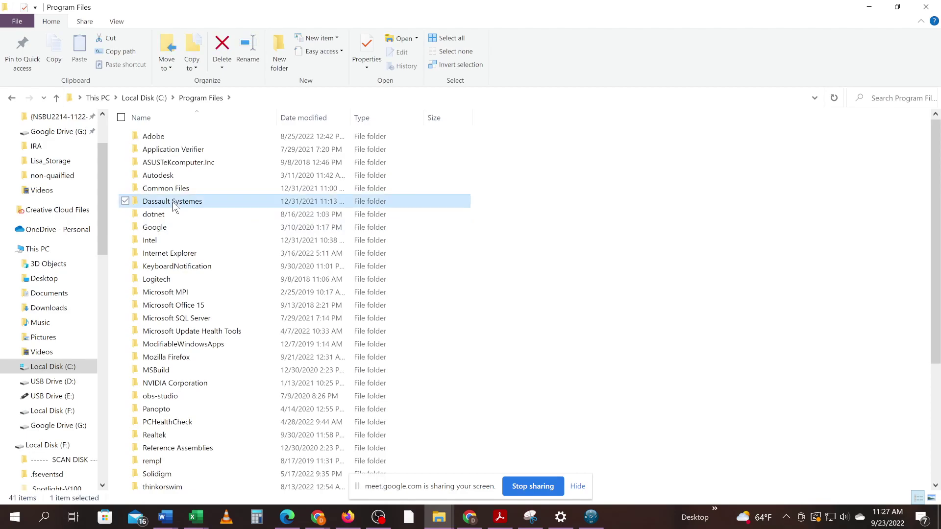
{"action": "left_click", "coordinate": [175, 203]}
{"action": "double_click", "coordinate": [141, 204]}
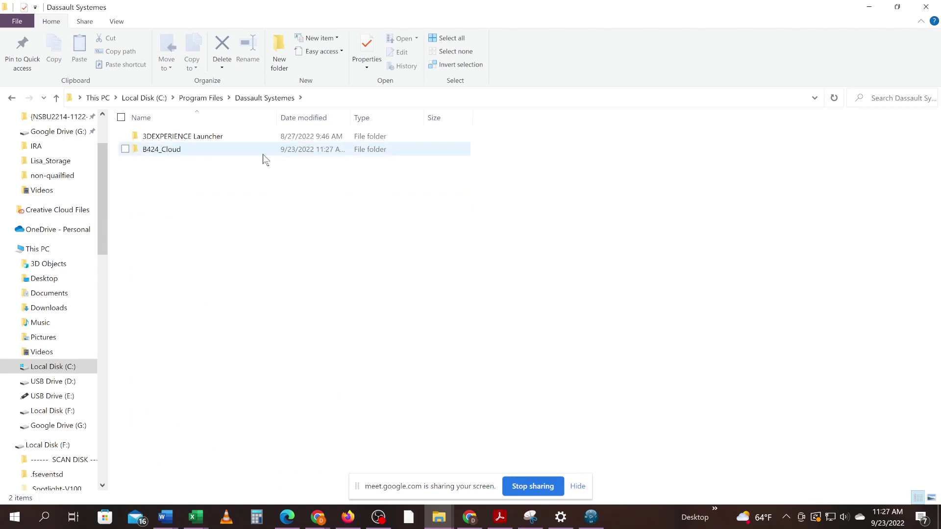
{"action": "left_click", "coordinate": [68, 371]}
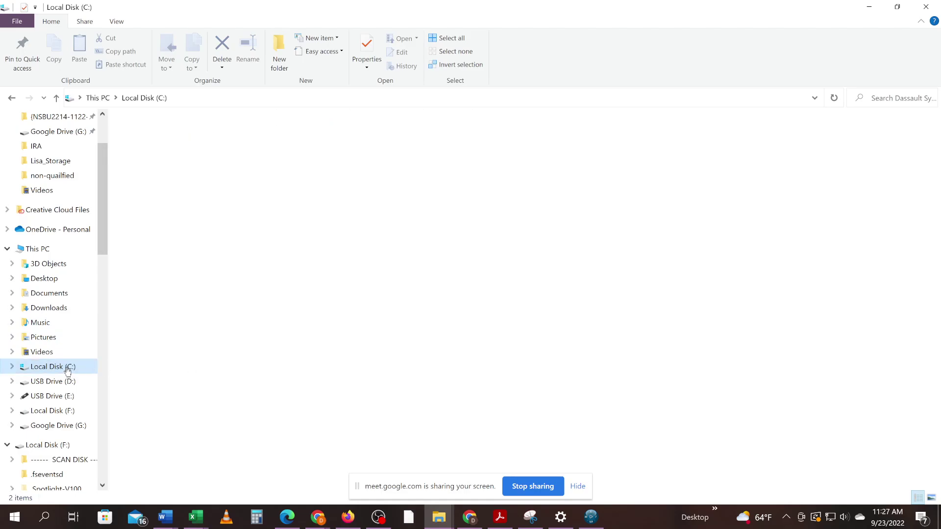
{"action": "left_click", "coordinate": [864, 11]}
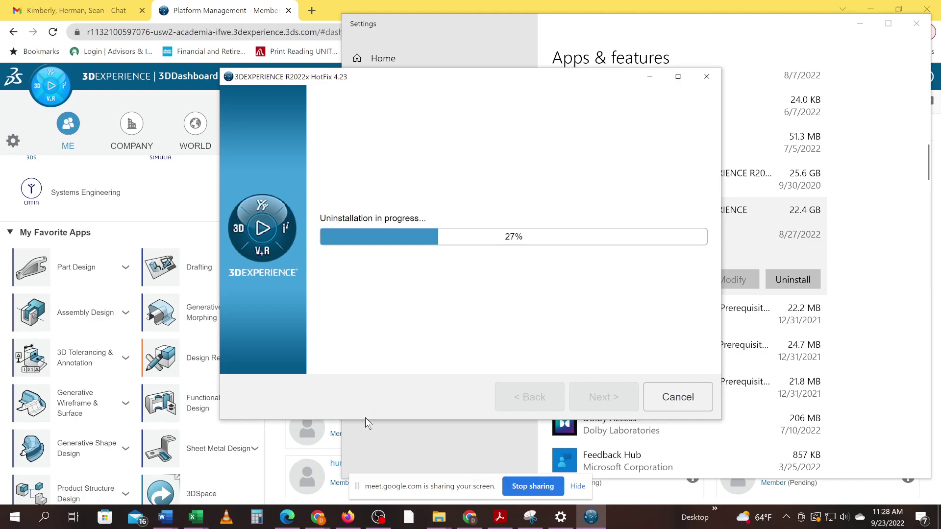
Resume the paused OBS Studio screen recording
{"action": "left_click", "coordinate": [380, 522]}
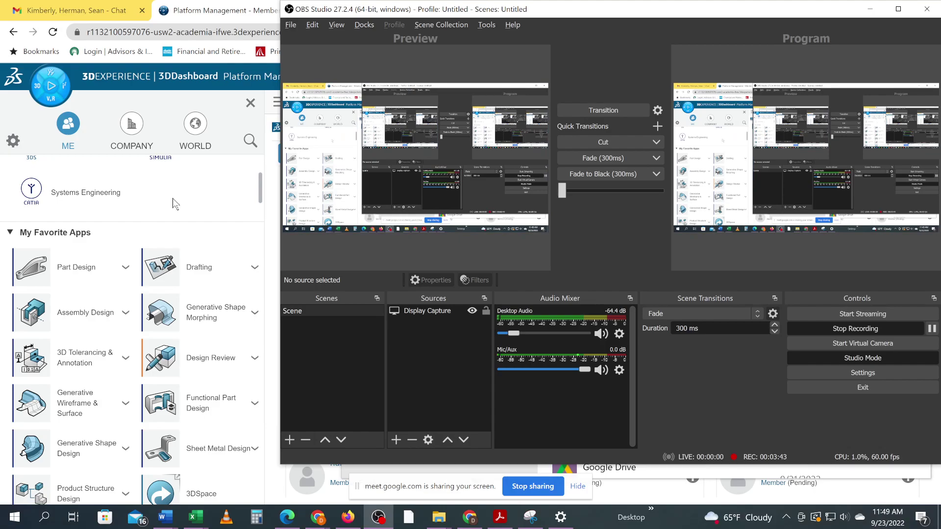
{"action": "left_click", "coordinate": [181, 203]}
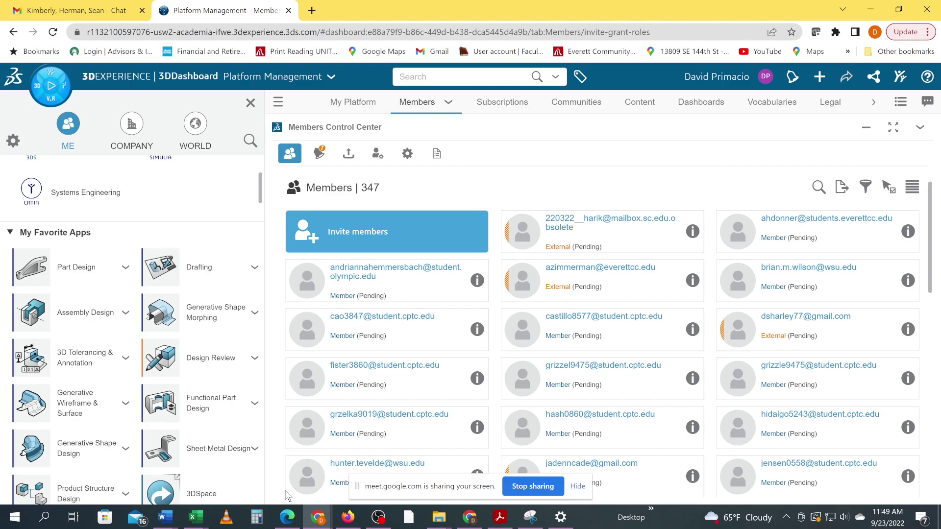
Reopen Add or remove programs to confirm the 22.4 GB 3DEXPERIENCE entry is gone, then close Settings
{"action": "left_click", "coordinate": [41, 518]}
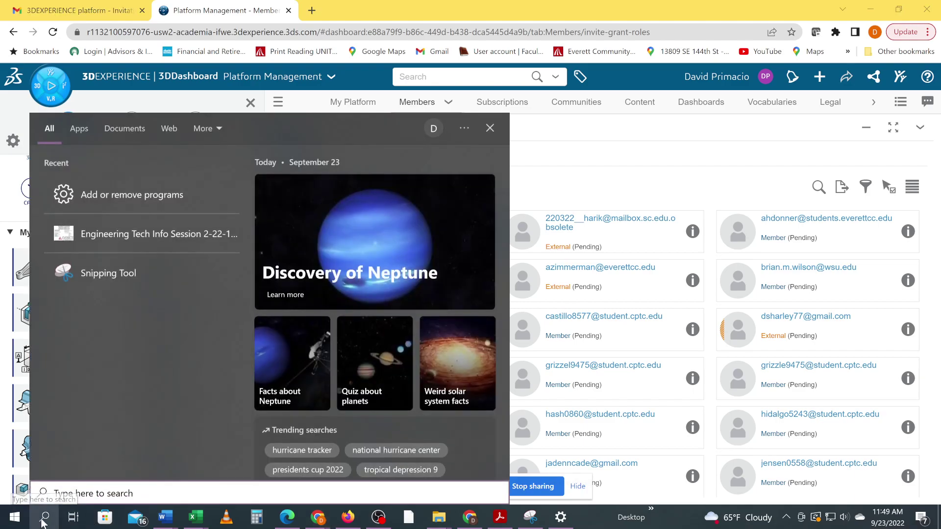
{"action": "left_click", "coordinate": [121, 195]}
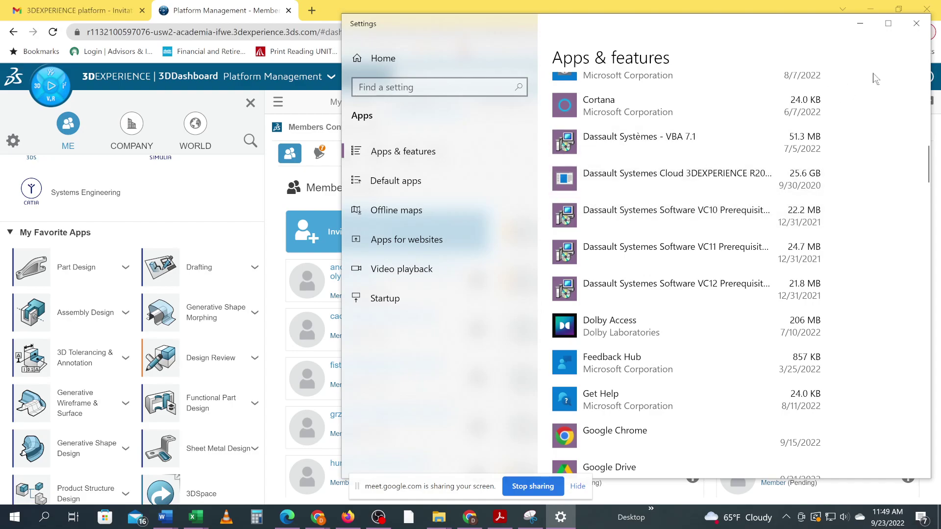
{"action": "left_click", "coordinate": [916, 23]}
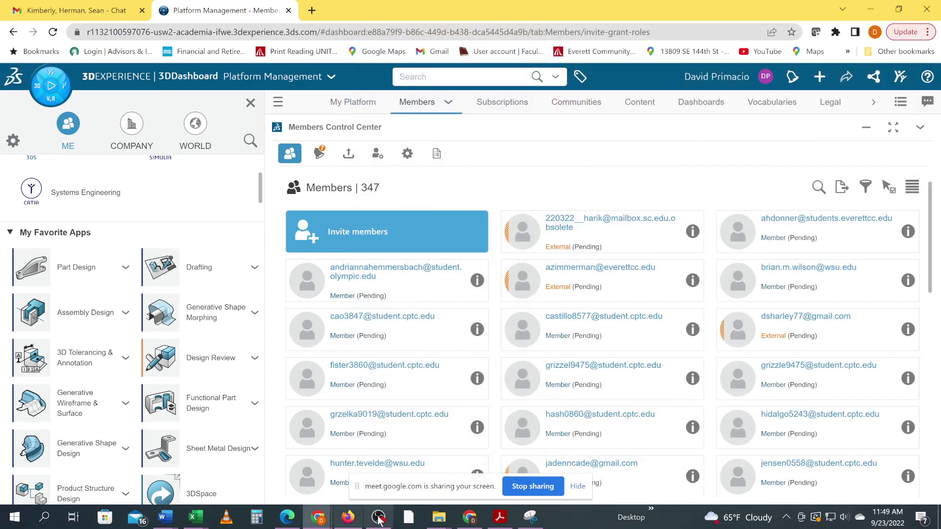
In Program Files > Dassault Systemes, delete the B424_Cloud folder, leaving 3DEXPERIENCE Launcher
{"action": "mouse_move", "coordinate": [439, 516]}
{"action": "left_click", "coordinate": [364, 459]}
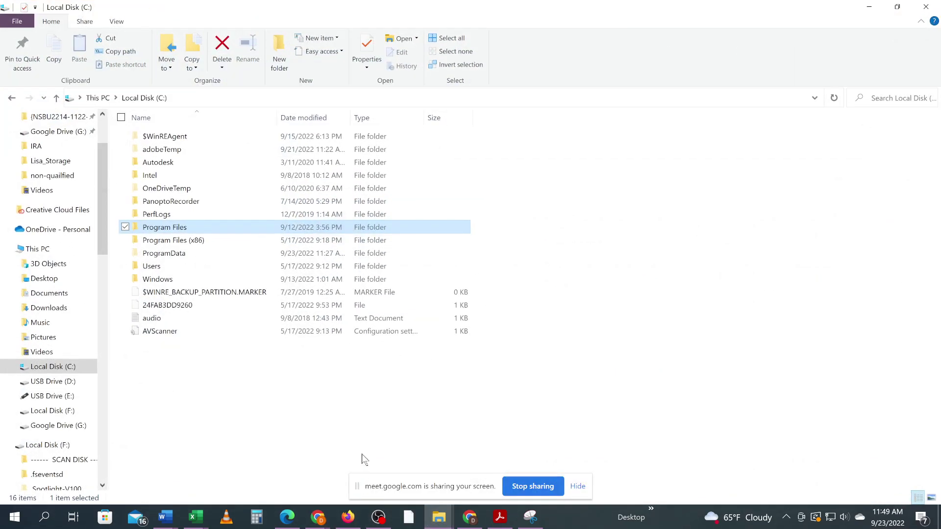
{"action": "double_click", "coordinate": [166, 232]}
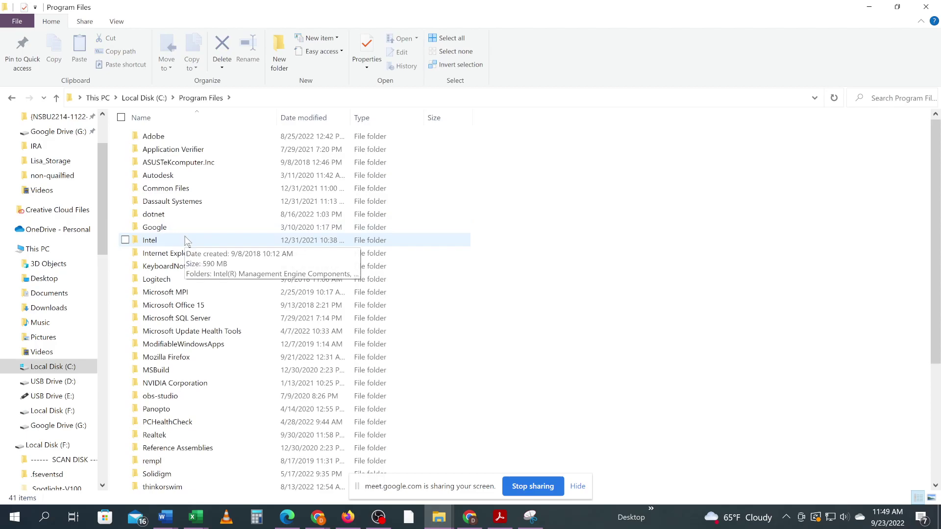
{"action": "double_click", "coordinate": [198, 202]}
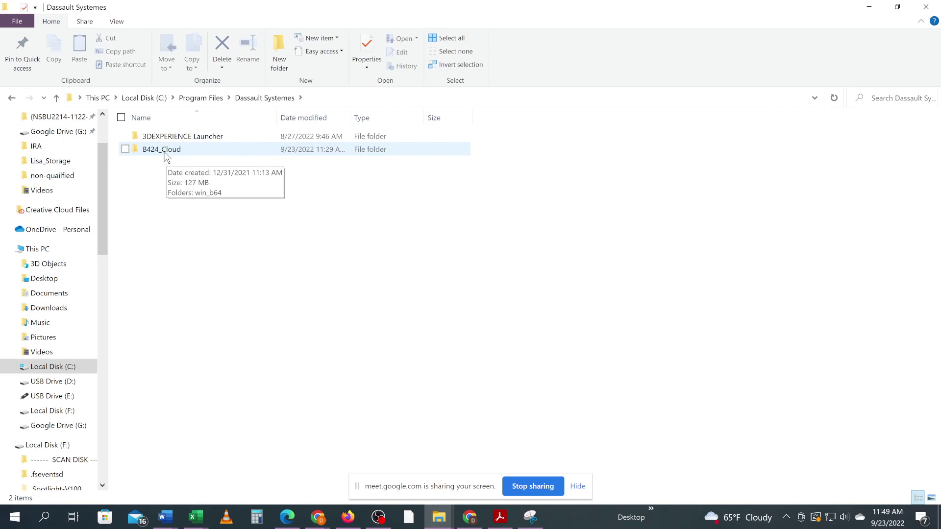
{"action": "right_click", "coordinate": [165, 154]}
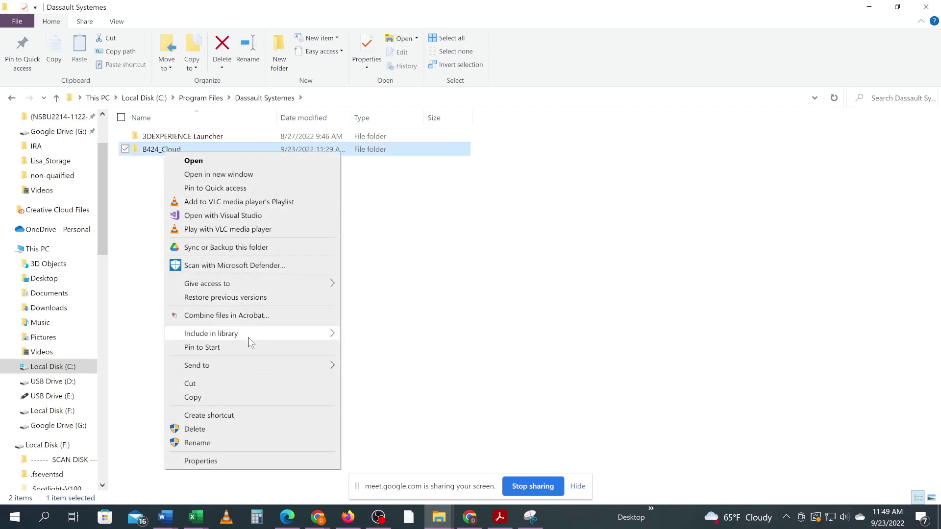
{"action": "left_click", "coordinate": [239, 430]}
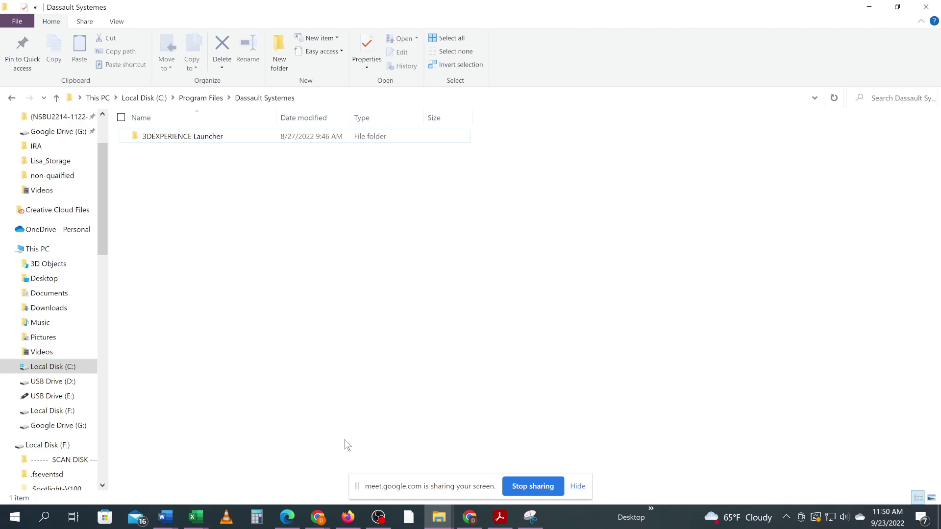
{"action": "mouse_move", "coordinate": [380, 519]}
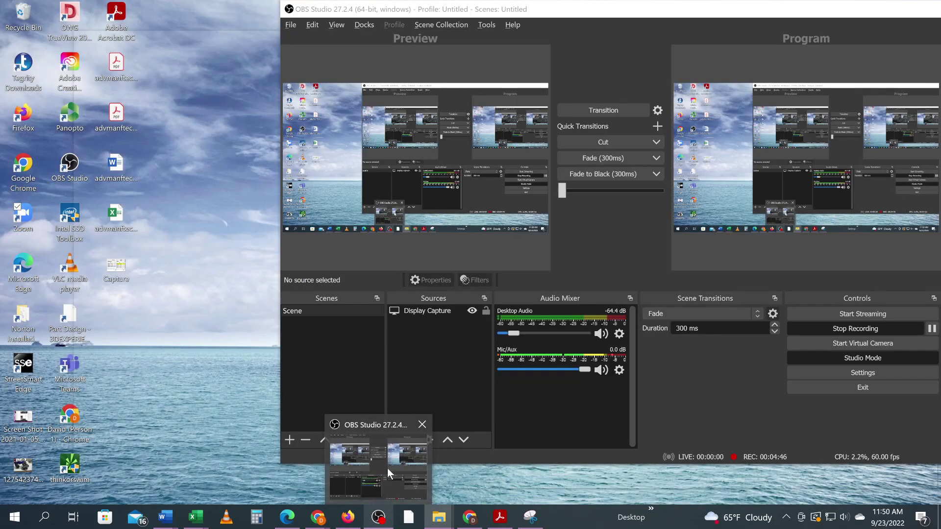